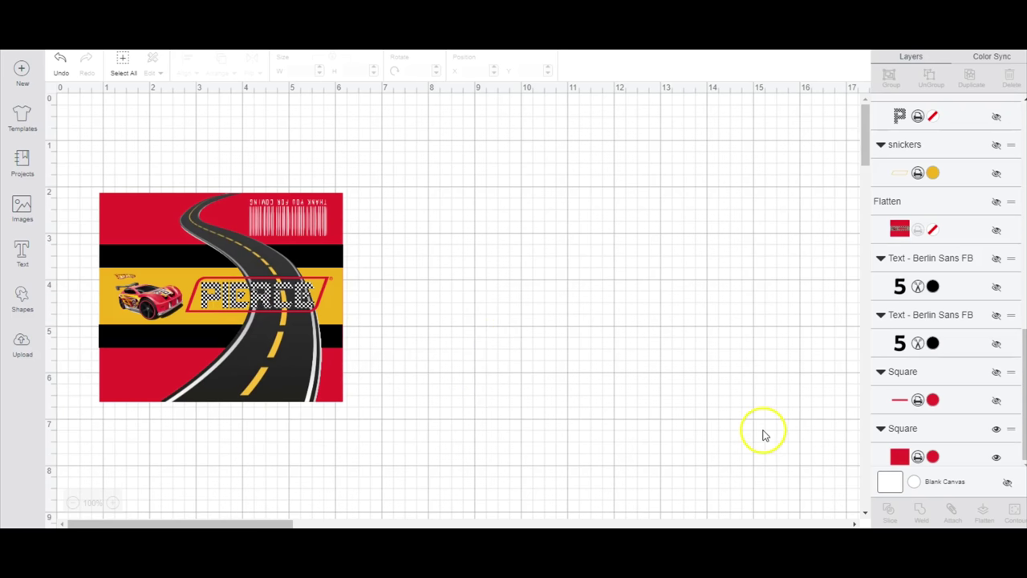
Add a square and a duplicate, then size the first to 5.25 × 4.5 with proportions unlocked
{"action": "left_click", "coordinate": [23, 298]}
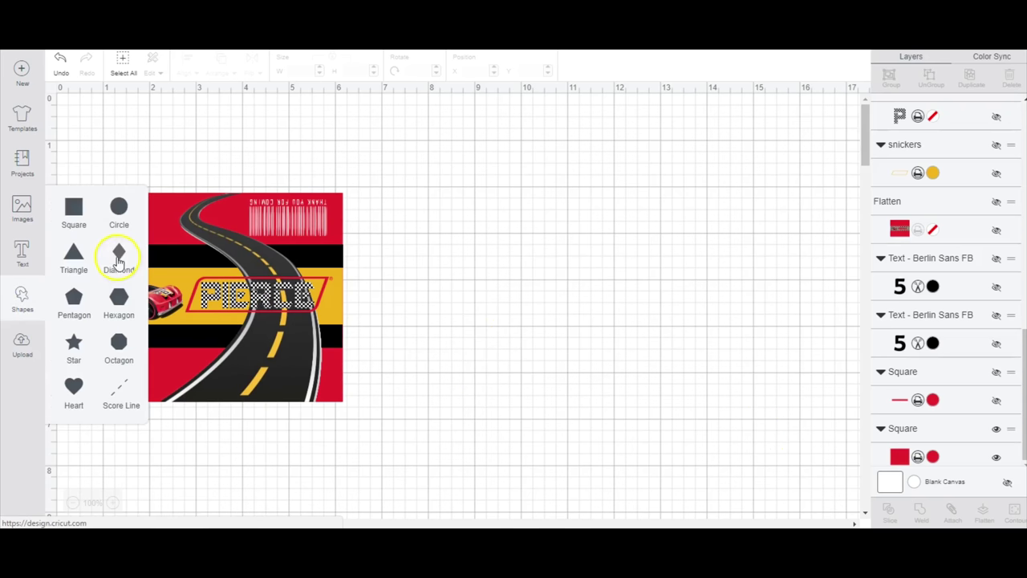
{"action": "left_click", "coordinate": [73, 207]}
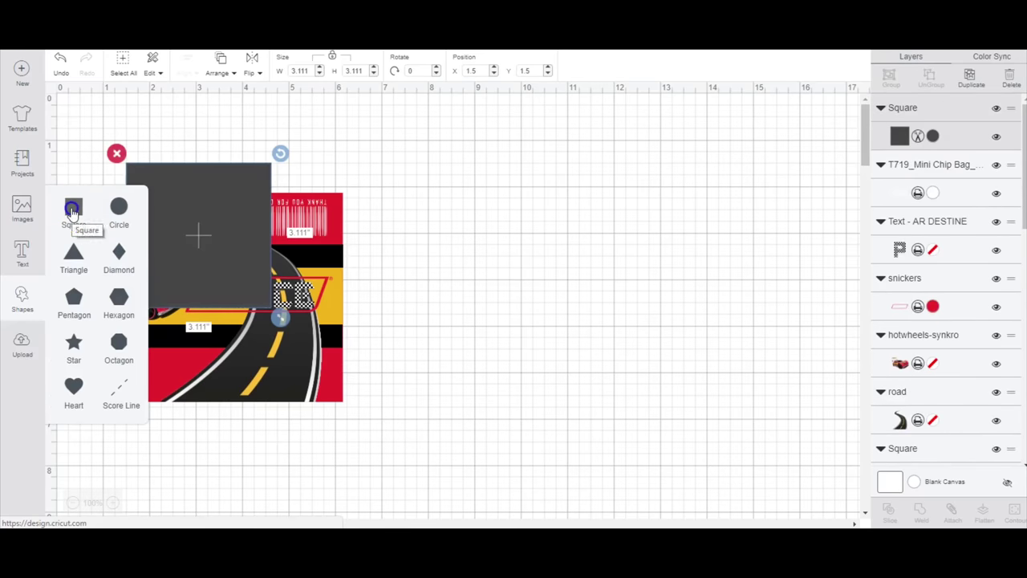
{"action": "key", "text": "ctrl+d"}
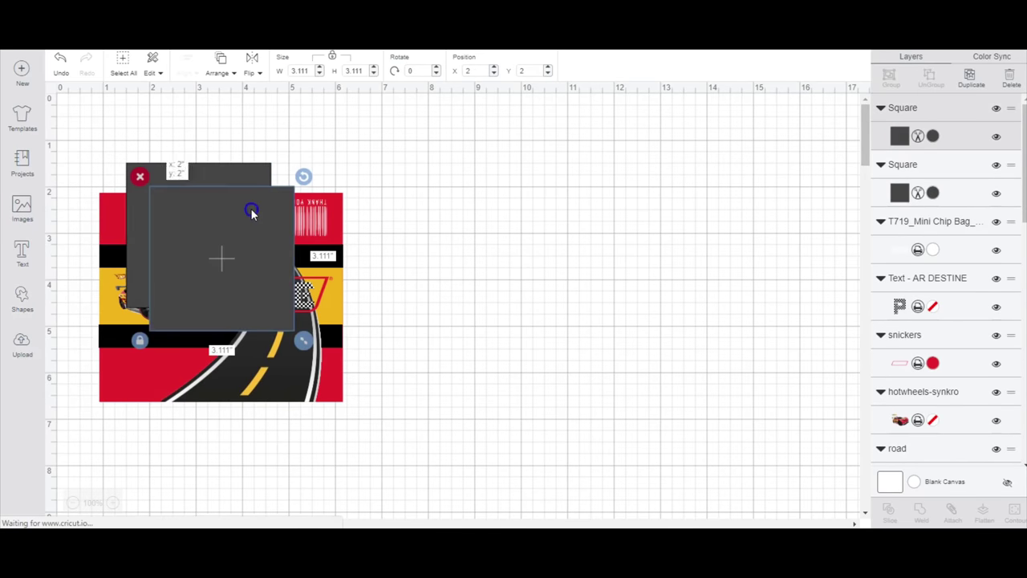
{"action": "left_click_drag", "start_coordinate": [251, 211], "coordinate": [471, 210]}
{"action": "left_click", "coordinate": [332, 58]}
{"action": "scroll", "coordinate": [999, 262], "scroll_direction": "down", "scroll_amount": 10}
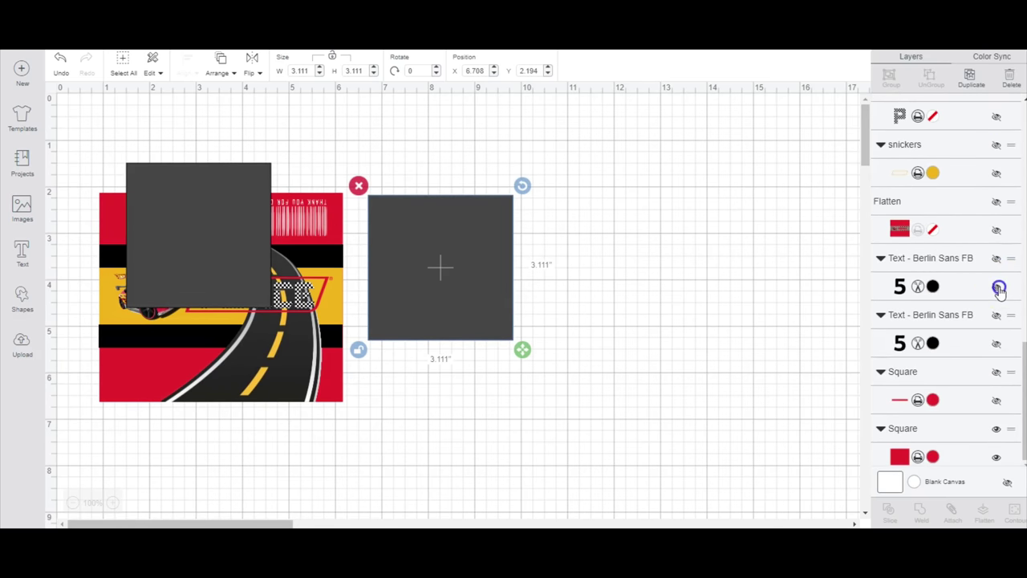
{"action": "left_click", "coordinate": [996, 286]}
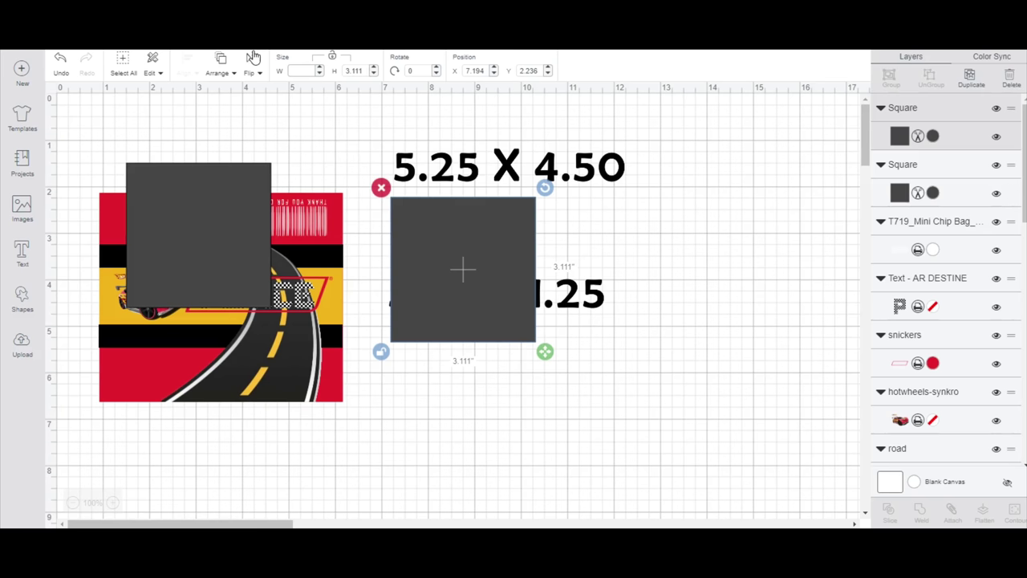
{"action": "key", "text": "Return"}
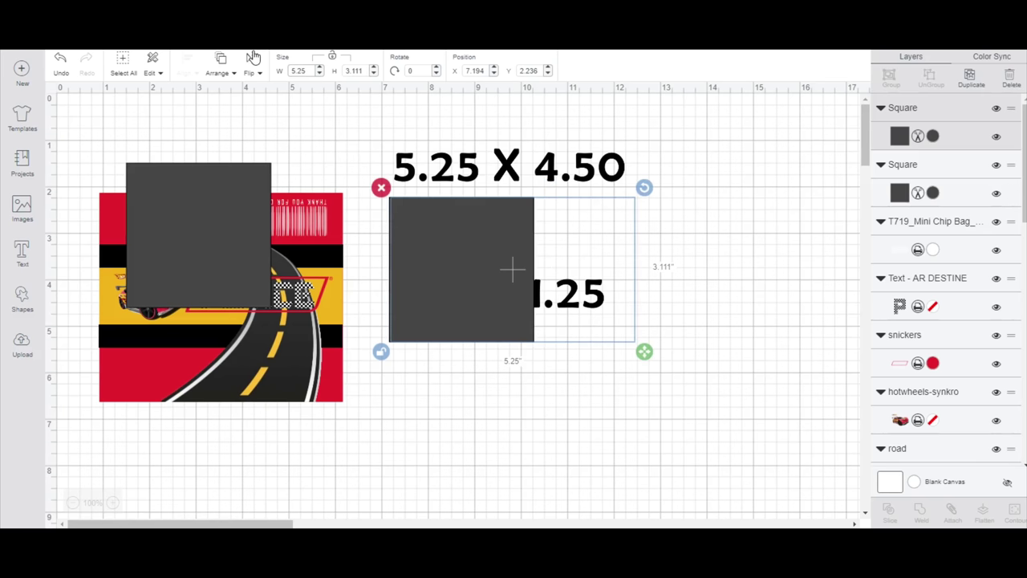
{"action": "left_click", "coordinate": [359, 69]}
{"action": "double_click", "coordinate": [367, 70]}
{"action": "type", "text": "4.5"}
Move the second square onto the panel and resize it to a 5.25 × 1.25 band
{"action": "left_click", "coordinate": [569, 332]}
{"action": "left_click_drag", "start_coordinate": [179, 264], "coordinate": [458, 361]}
{"action": "left_click", "coordinate": [461, 322]}
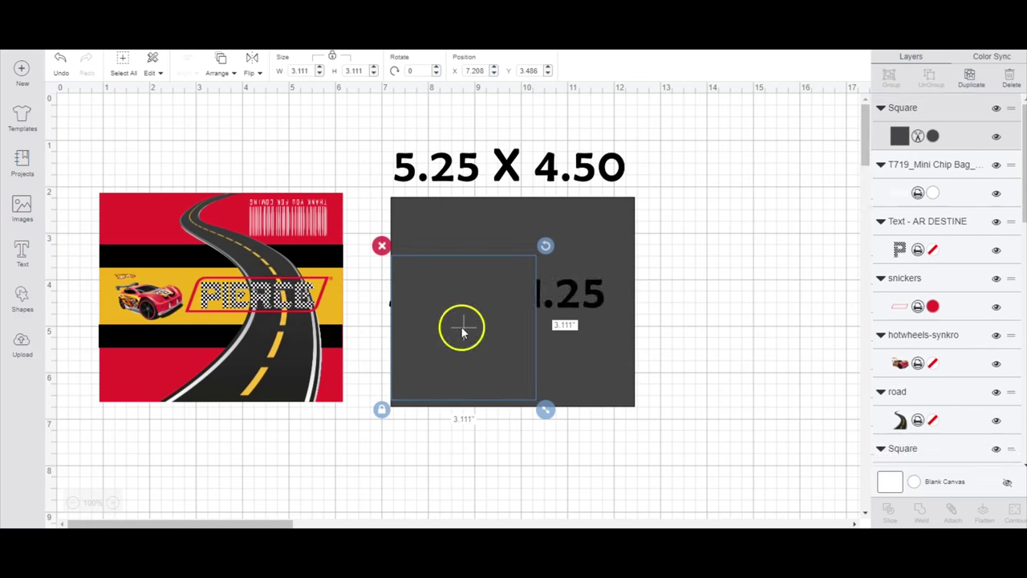
{"action": "double_click", "coordinate": [312, 70]}
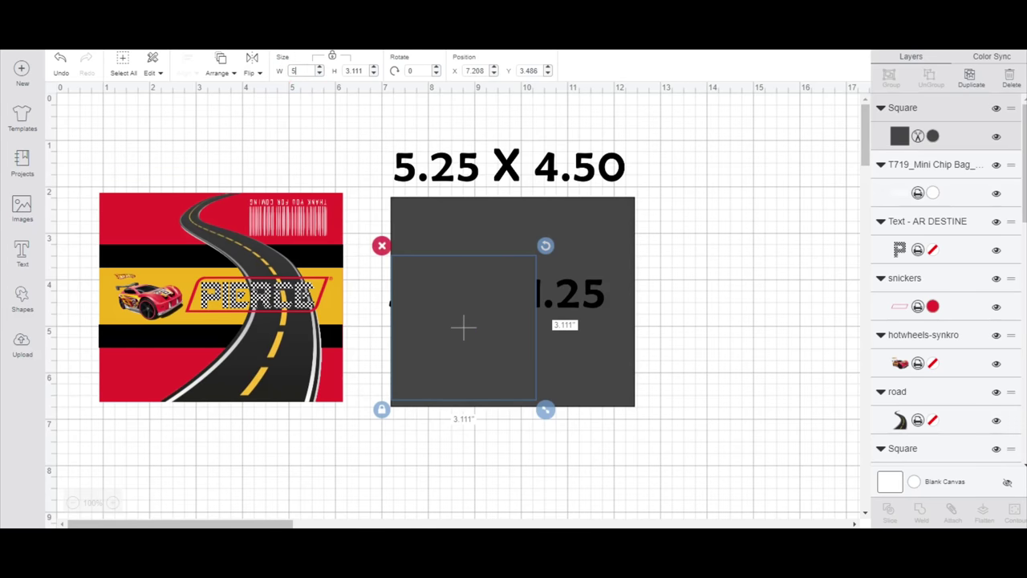
{"action": "key", "text": "Return"}
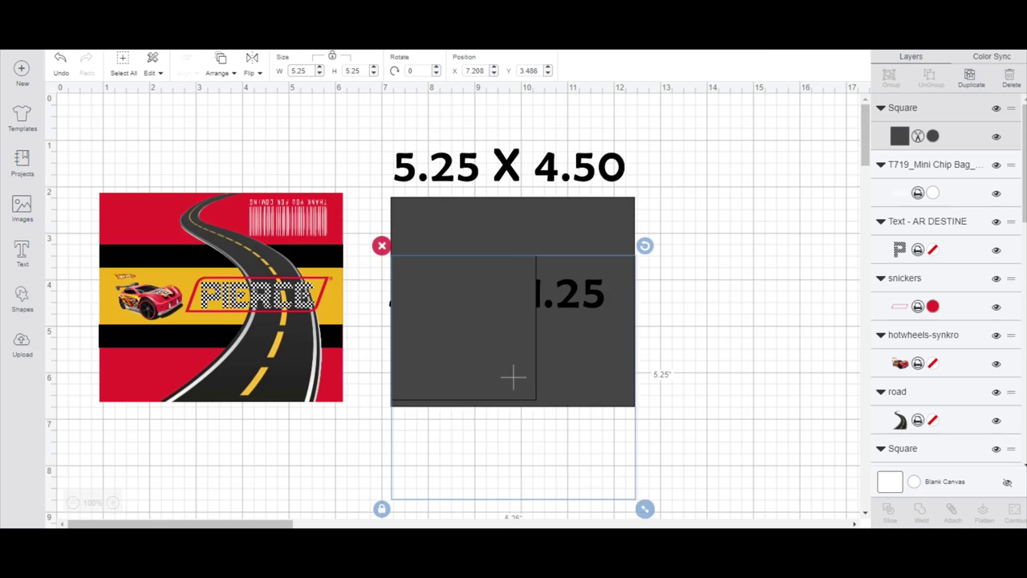
{"action": "double_click", "coordinate": [353, 70]}
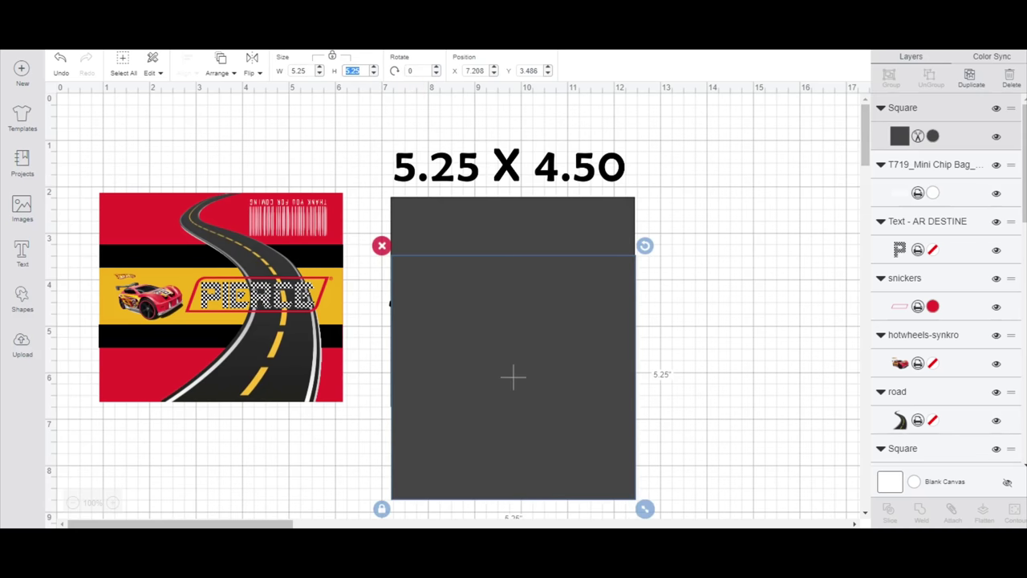
{"action": "type", "text": "1.25"}
{"action": "key", "text": "Return"}
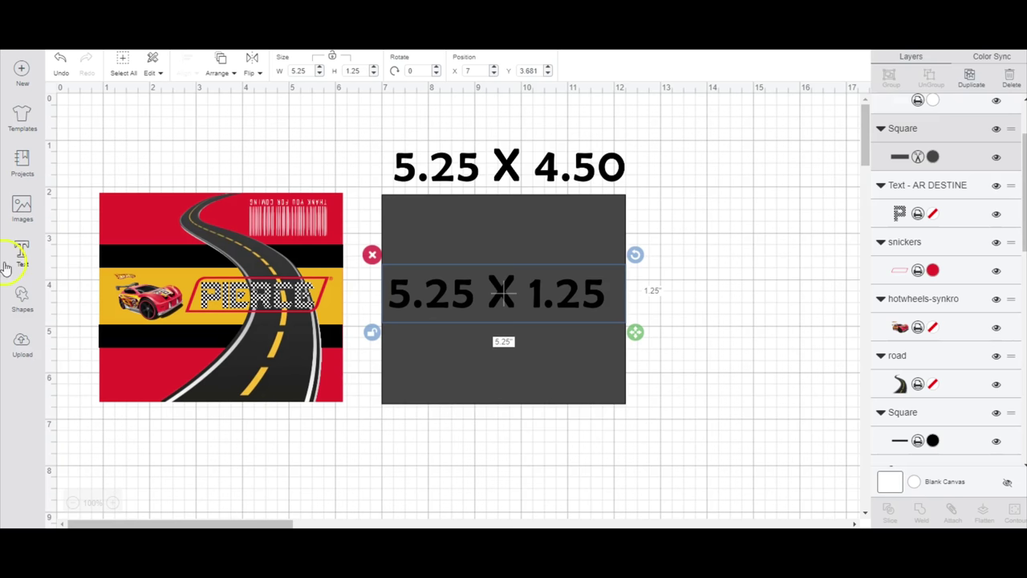
{"action": "left_click", "coordinate": [19, 354]}
Insert the road, red car and rectangle frame uploads and move them over the left design
{"action": "left_click", "coordinate": [325, 405]}
{"action": "left_click", "coordinate": [694, 403]}
{"action": "left_click", "coordinate": [601, 409]}
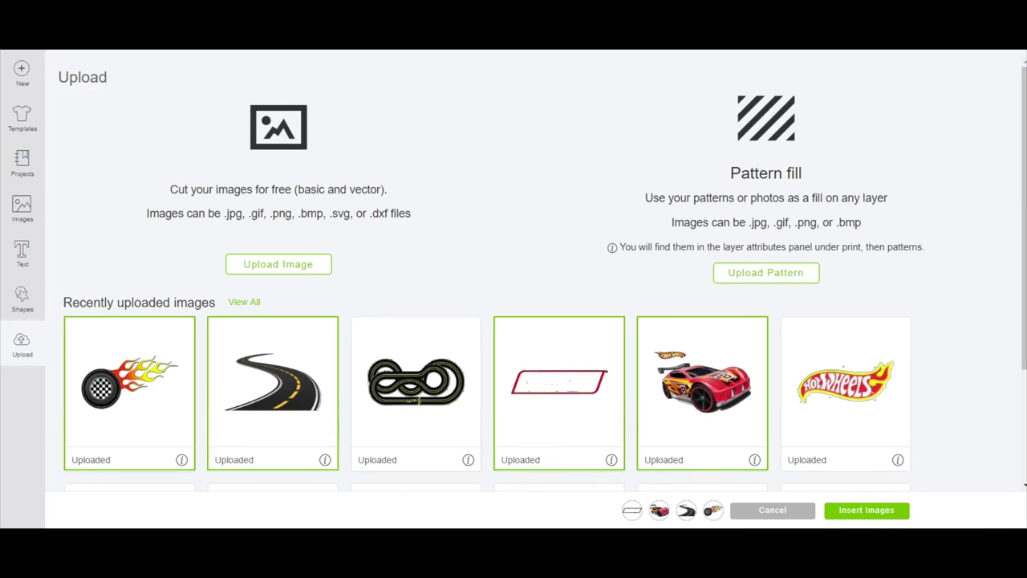
{"action": "left_click", "coordinate": [889, 514]}
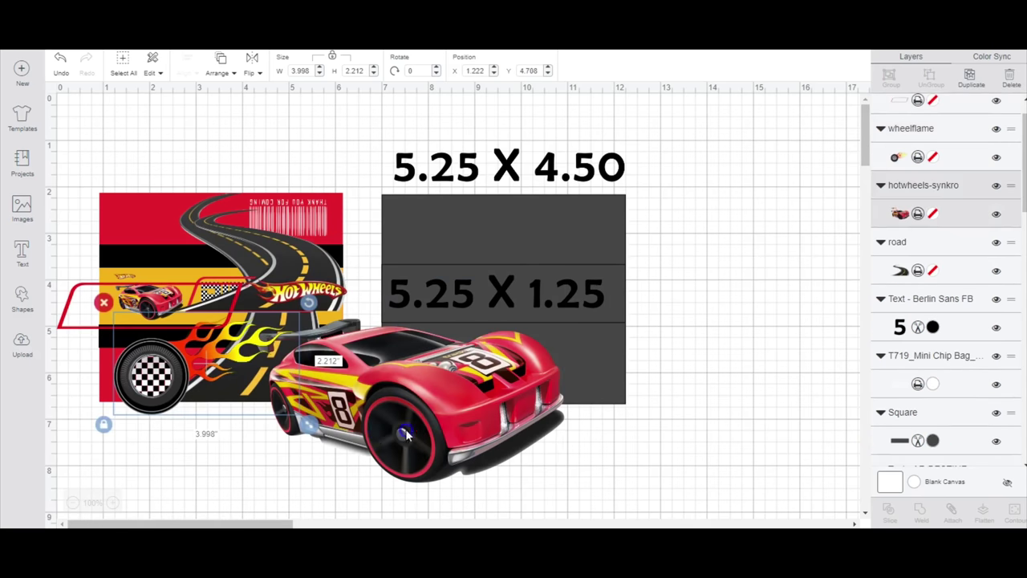
{"action": "left_click_drag", "start_coordinate": [312, 437], "coordinate": [192, 494]}
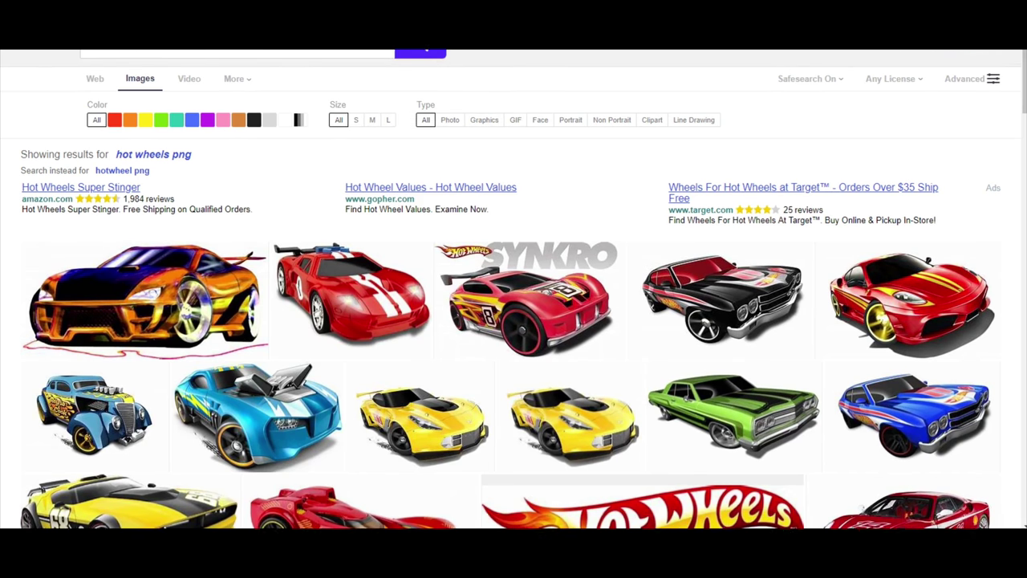
Preview the SYNKRO car image at a larger size
{"action": "scroll", "coordinate": [513, 289], "scroll_direction": "up", "scroll_amount": 1}
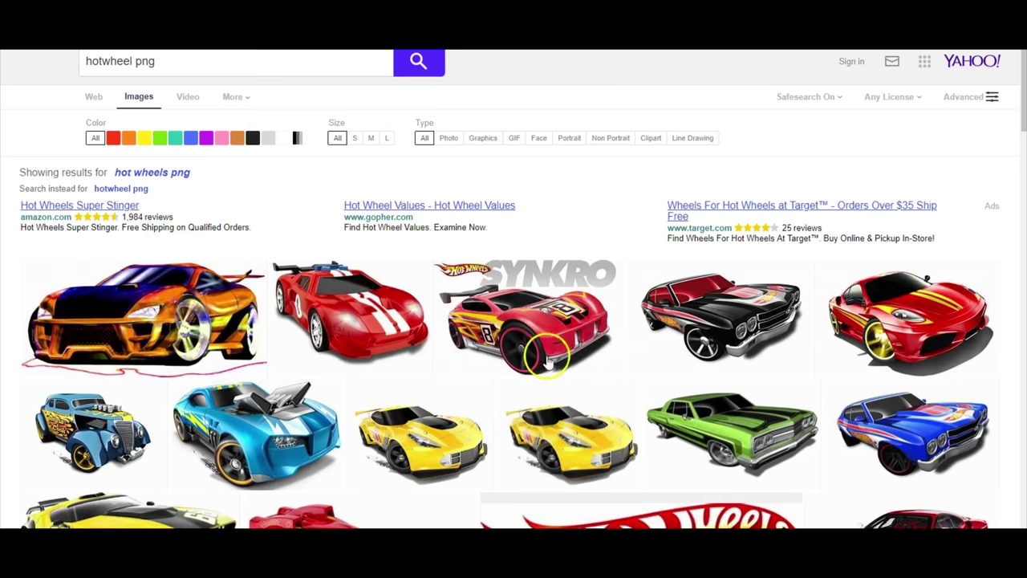
{"action": "left_click", "coordinate": [537, 323]}
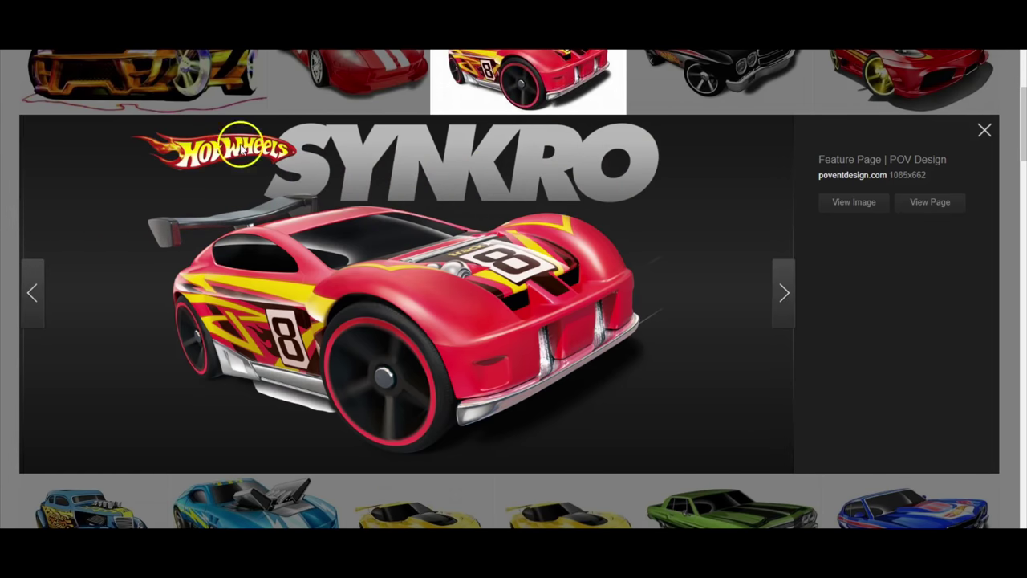
{"action": "scroll", "coordinate": [506, 83], "scroll_direction": "up", "scroll_amount": 2}
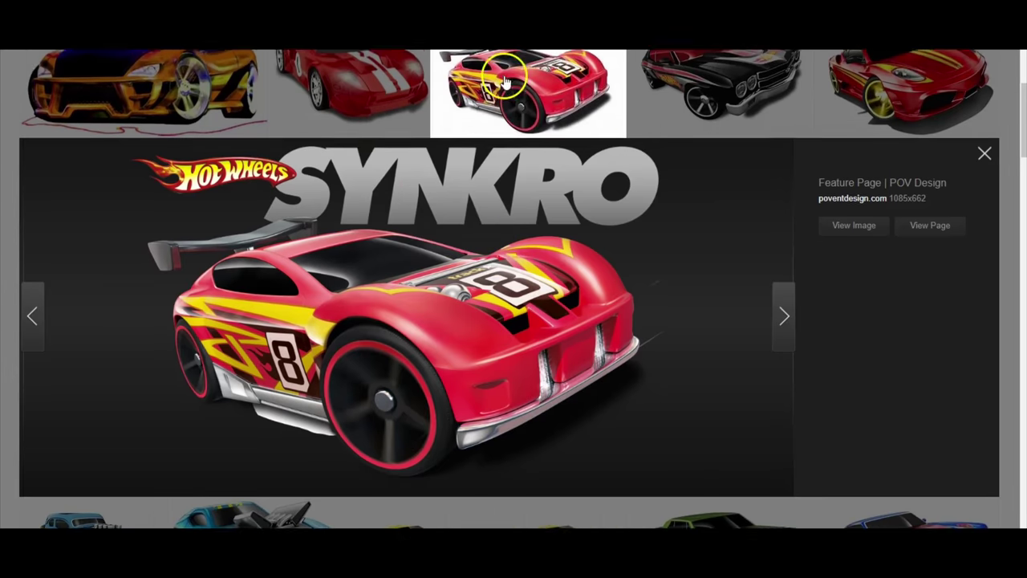
{"action": "scroll", "coordinate": [505, 82], "scroll_direction": "up", "scroll_amount": 5}
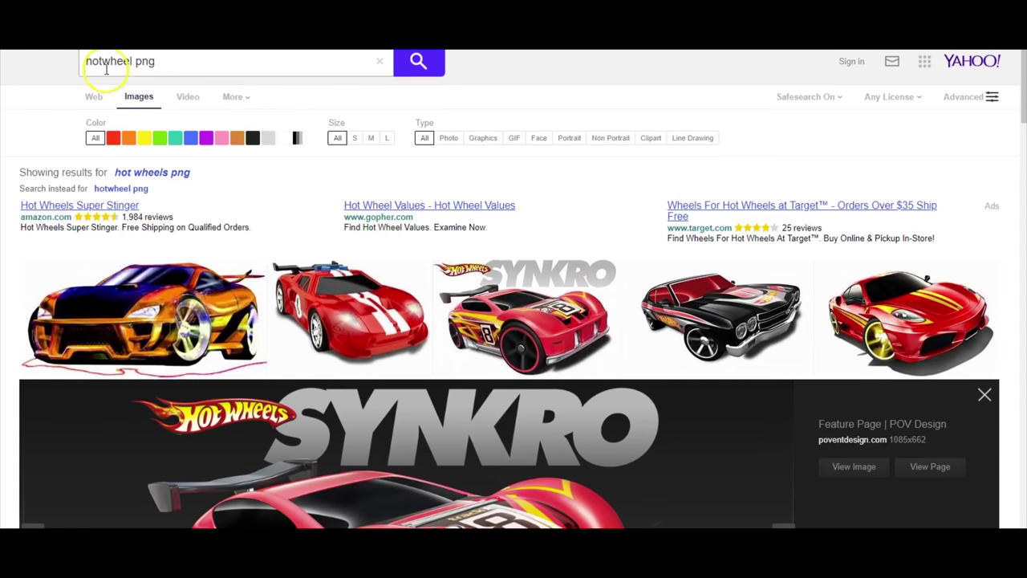
Drop 'png' from the search, rerun it as 'hotwheel', and browse the car results
{"action": "left_click", "coordinate": [177, 64]}
{"action": "key", "text": "BackSpace"}
{"action": "key", "text": "Return"}
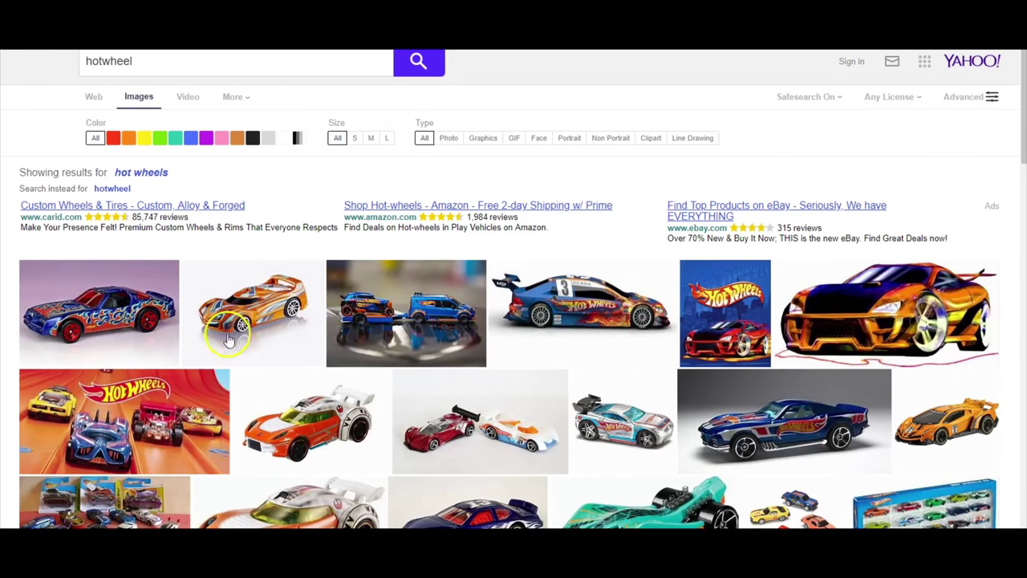
{"action": "scroll", "coordinate": [240, 337], "scroll_direction": "down", "scroll_amount": 1}
{"action": "scroll", "coordinate": [523, 408], "scroll_direction": "down", "scroll_amount": 3}
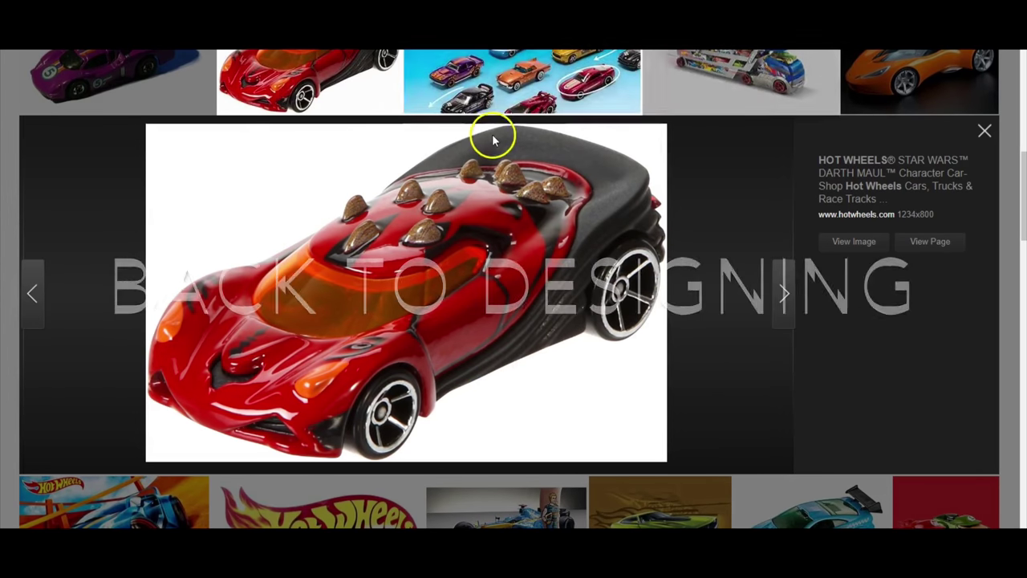
Rotate the road to about 90 degrees and stretch it across the grey panel
{"action": "scroll", "coordinate": [486, 138], "scroll_direction": "up", "scroll_amount": 6}
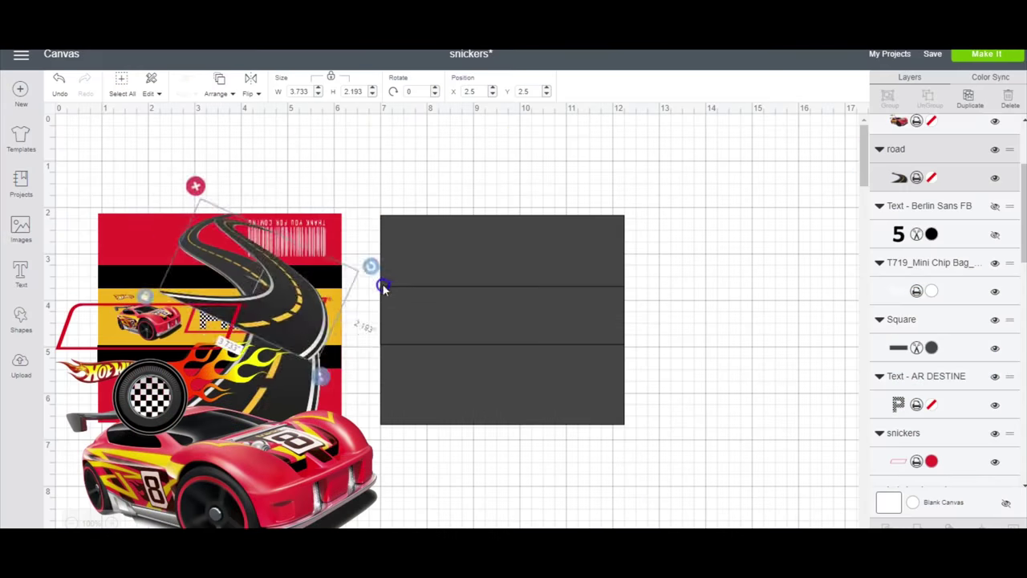
{"action": "left_click_drag", "start_coordinate": [383, 289], "coordinate": [437, 346]}
{"action": "left_click_drag", "start_coordinate": [494, 218], "coordinate": [492, 219]}
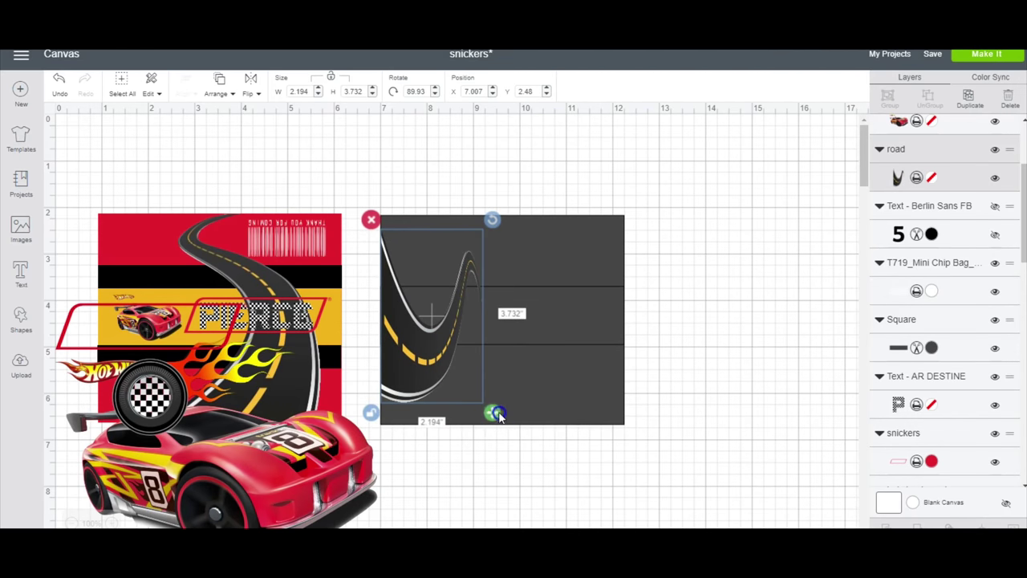
{"action": "left_click_drag", "start_coordinate": [496, 424], "coordinate": [634, 415]}
Move the Hot Wheels car onto the road, set its height to 1, and tilt it
{"action": "left_click_drag", "start_coordinate": [220, 474], "coordinate": [438, 271]}
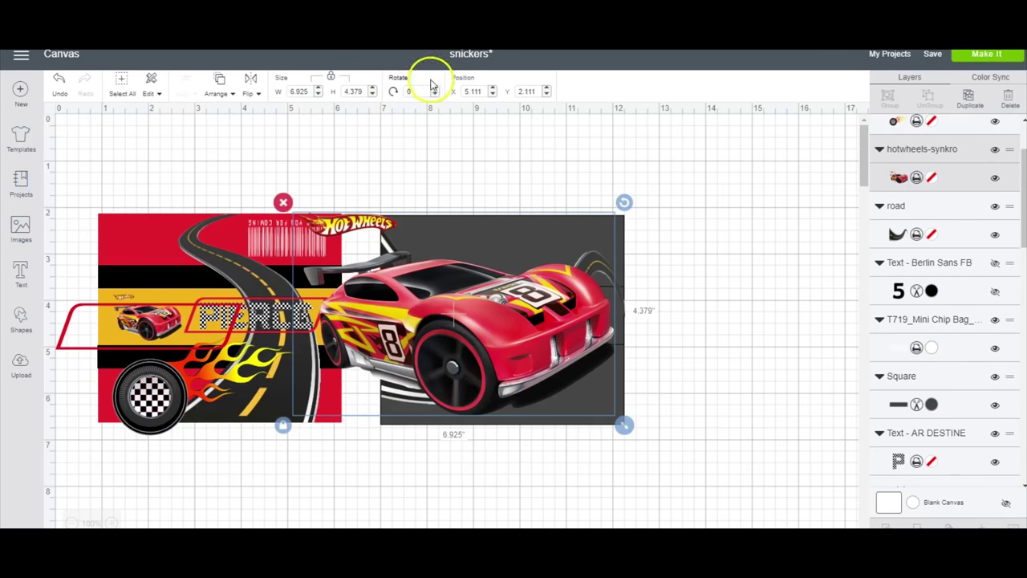
{"action": "left_click", "coordinate": [354, 91]}
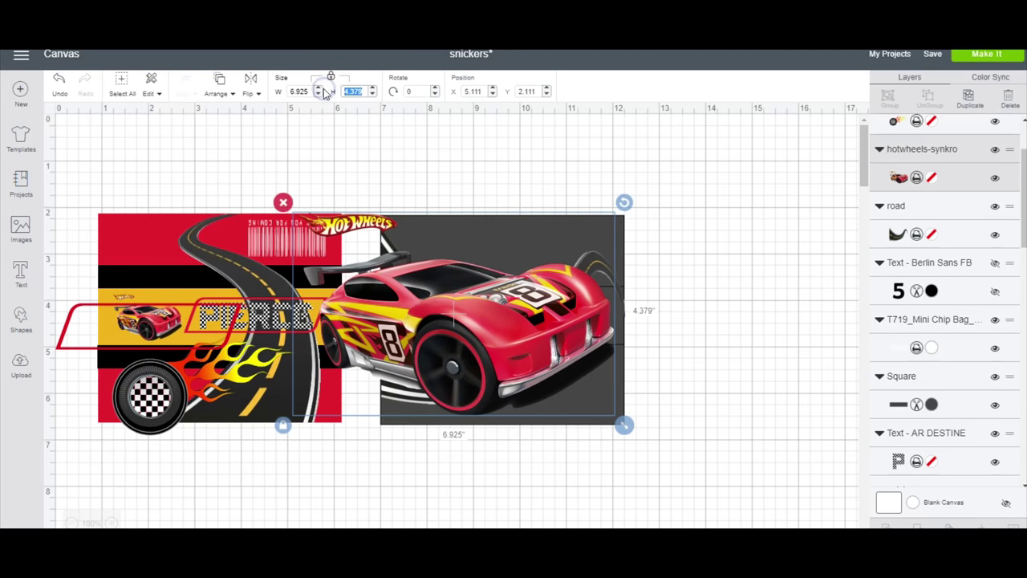
{"action": "type", "text": "1"}
{"action": "key", "text": "Return"}
{"action": "left_click_drag", "start_coordinate": [470, 280], "coordinate": [463, 314]}
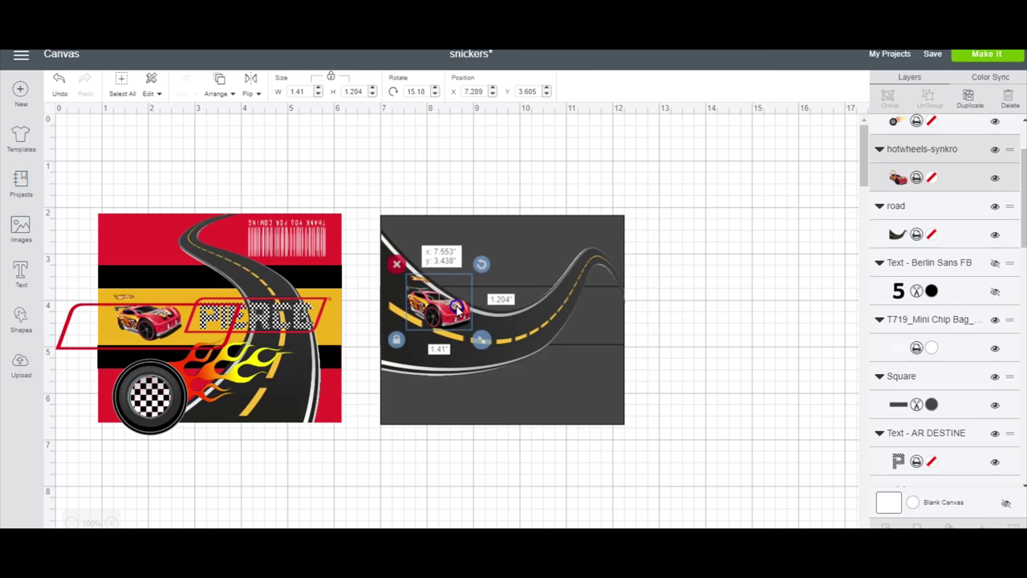
{"action": "left_click", "coordinate": [470, 273]}
Move the snickers outline onto the road panel, colour it gold, and fill PIERCE with checkered pattern
{"action": "left_click", "coordinate": [198, 331]}
{"action": "left_click_drag", "start_coordinate": [200, 344], "coordinate": [631, 329]}
{"action": "left_click", "coordinate": [896, 158]}
{"action": "left_click", "coordinate": [737, 280]}
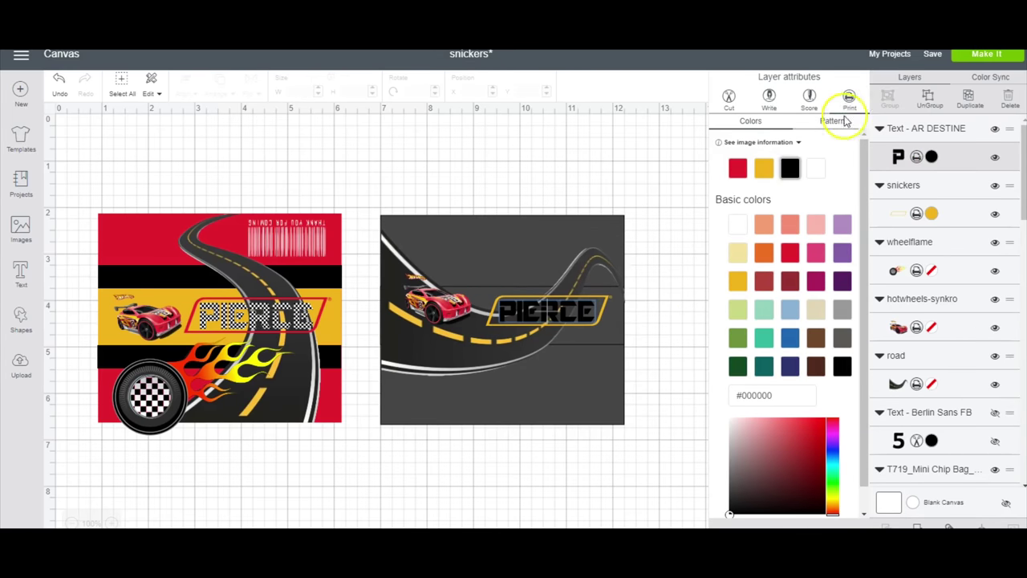
{"action": "left_click", "coordinate": [843, 121]}
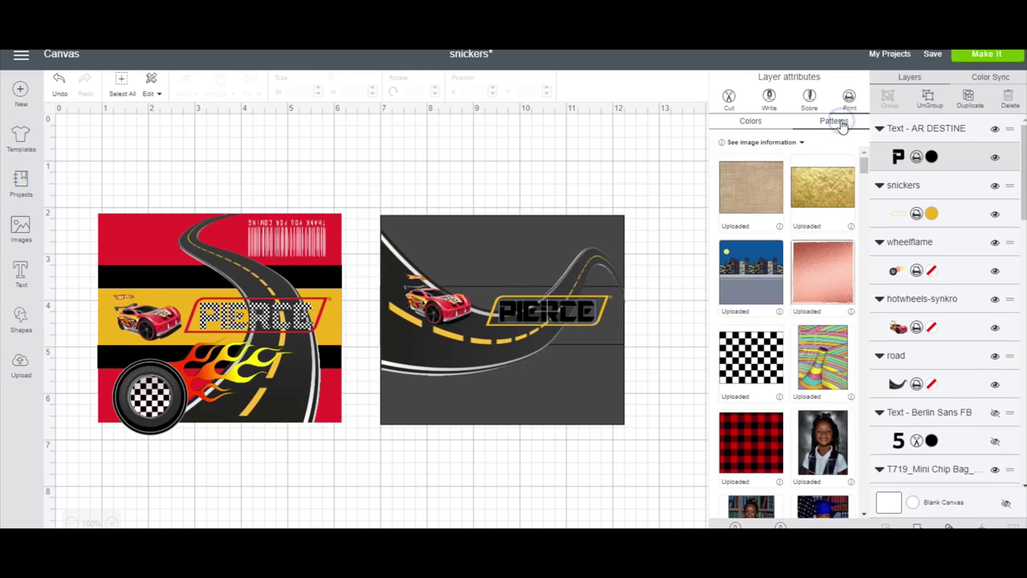
{"action": "left_click", "coordinate": [758, 372]}
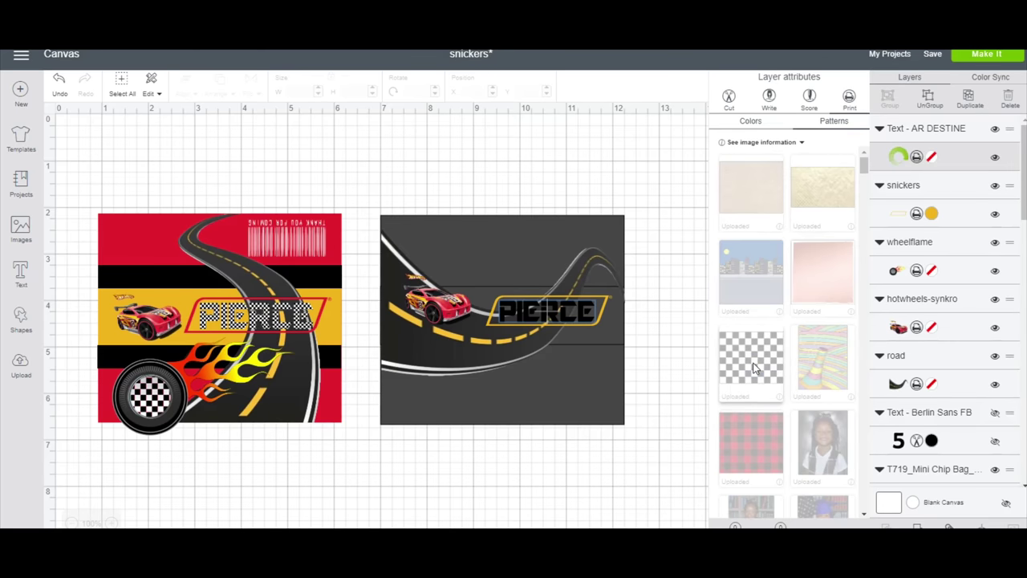
Position the red band on the panel and unhide the 'Happy 5th Birthday' text layer
{"action": "left_click", "coordinate": [623, 280]}
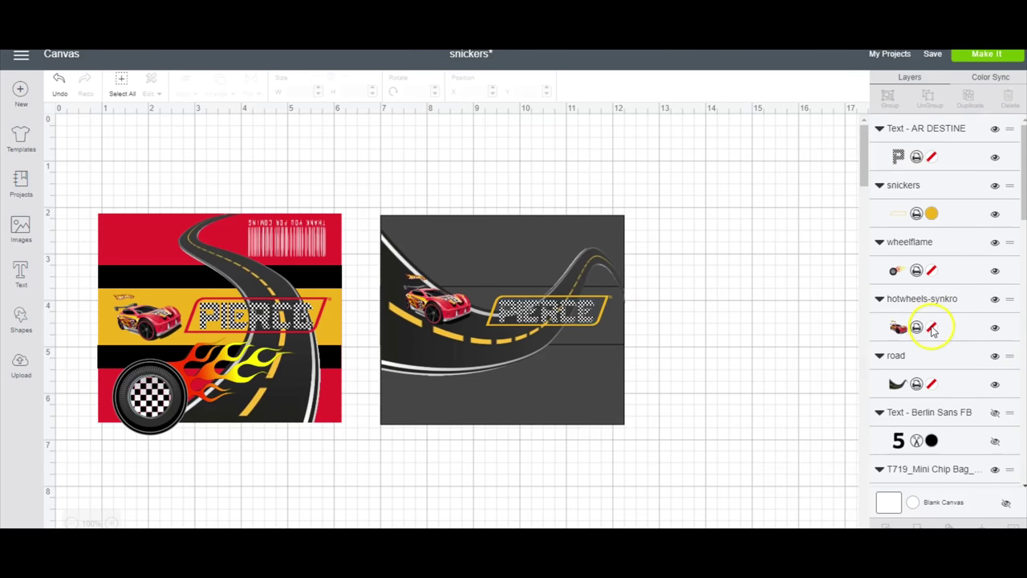
{"action": "scroll", "coordinate": [915, 336], "scroll_direction": "down", "scroll_amount": 5}
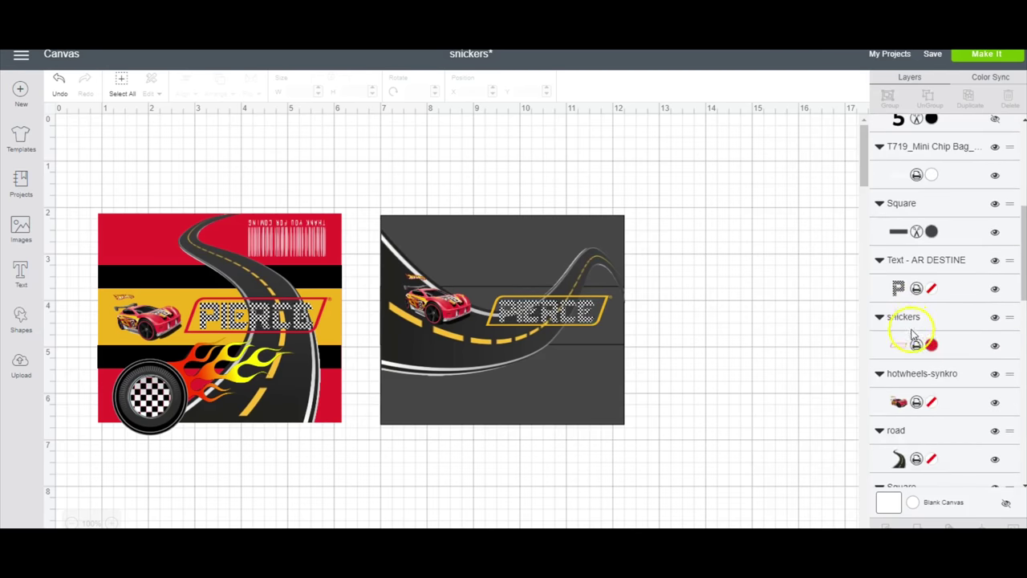
{"action": "scroll", "coordinate": [915, 337], "scroll_direction": "down", "scroll_amount": 5}
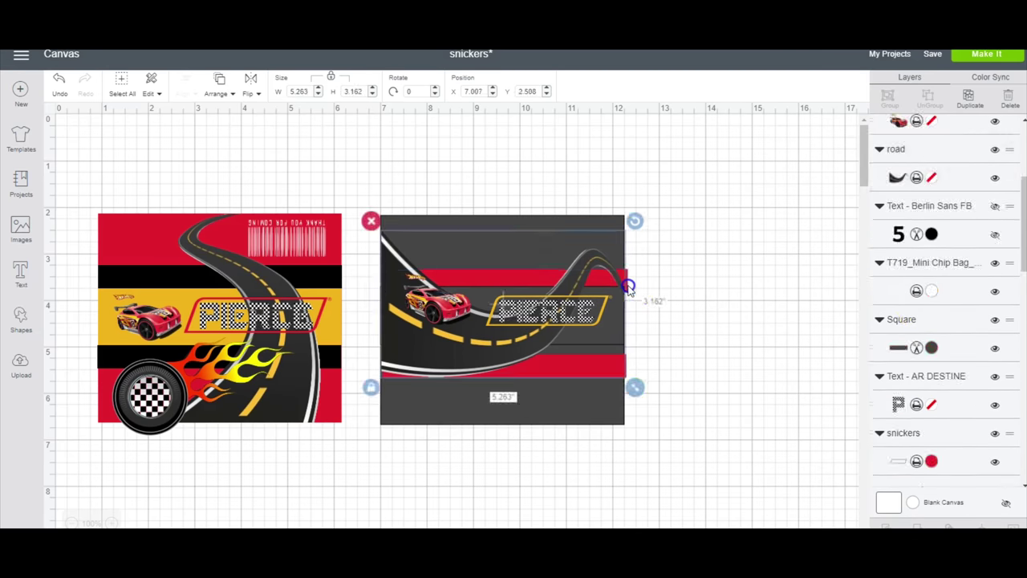
{"action": "left_click_drag", "start_coordinate": [634, 385], "coordinate": [627, 278]}
{"action": "scroll", "coordinate": [951, 224], "scroll_direction": "up", "scroll_amount": 3}
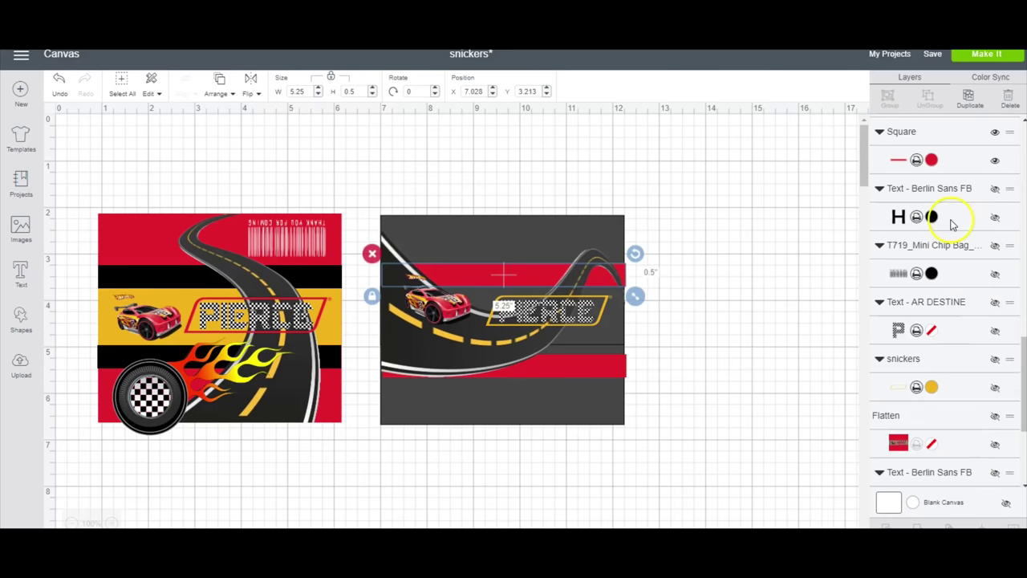
{"action": "left_click", "coordinate": [995, 217]}
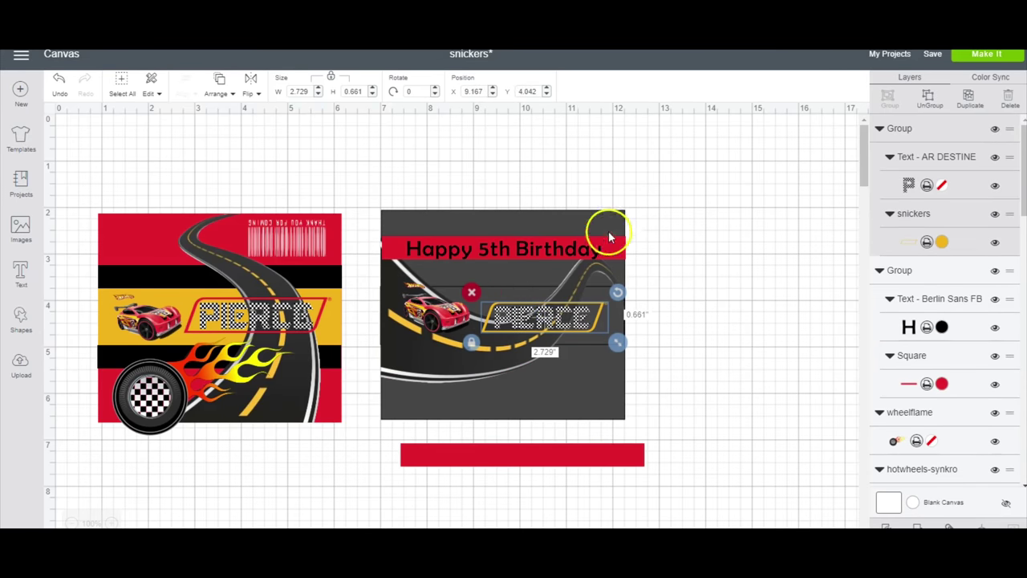
{"action": "left_click", "coordinate": [616, 336]}
Duplicate the barcode, move the copy to the wrapper's top right, and colour it black
{"action": "left_click", "coordinate": [905, 349]}
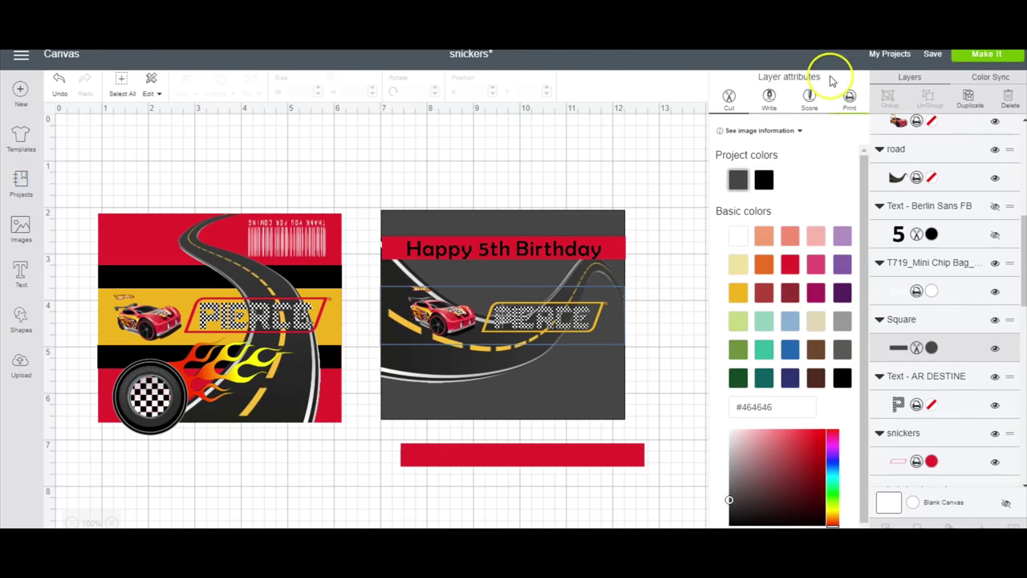
{"action": "key", "text": "Delete"}
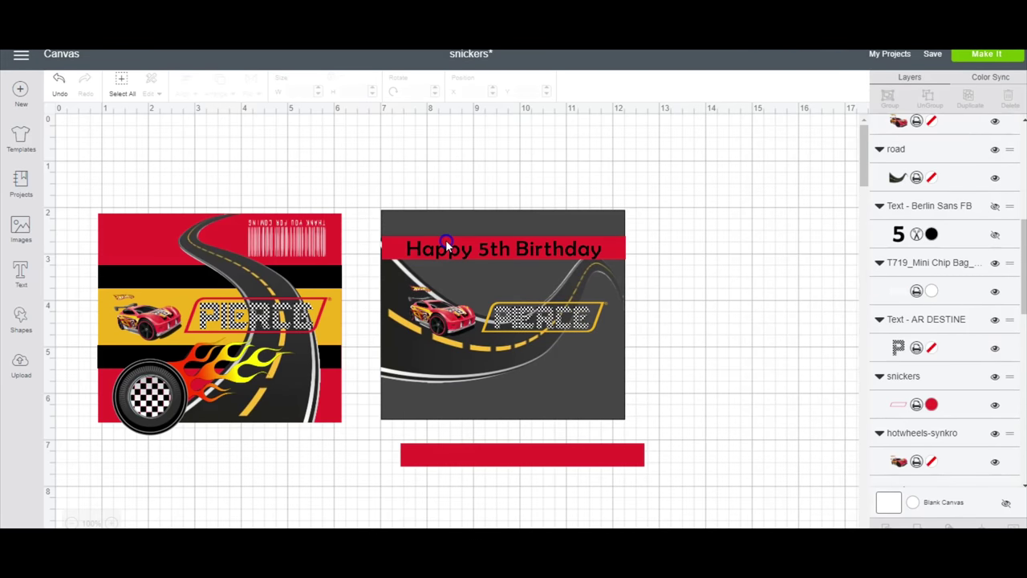
{"action": "key", "text": "ctrl+z"}
{"action": "key", "text": "ctrl+z"}
{"action": "scroll", "coordinate": [883, 216], "scroll_direction": "down", "scroll_amount": 3}
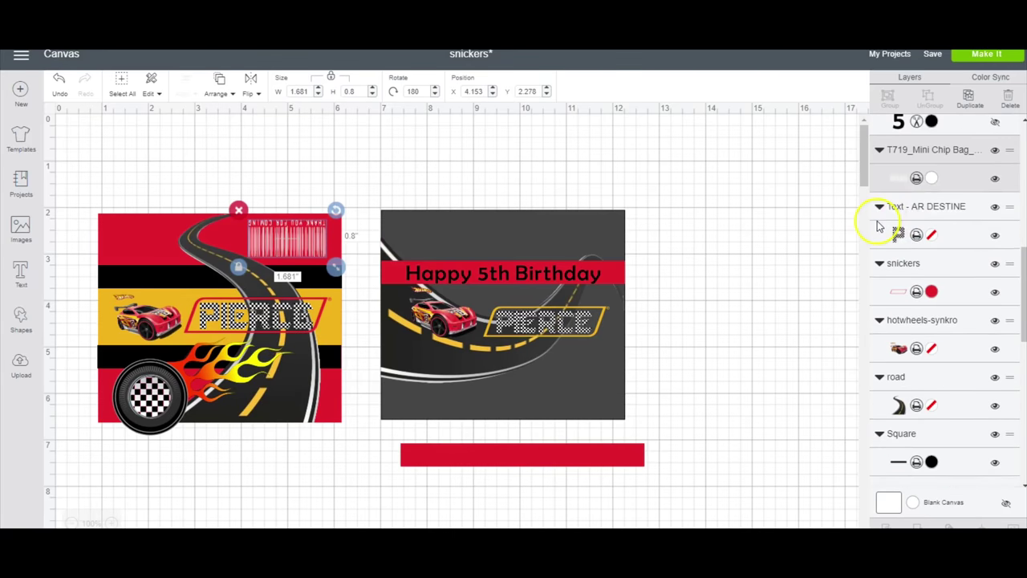
{"action": "left_click", "coordinate": [931, 178]}
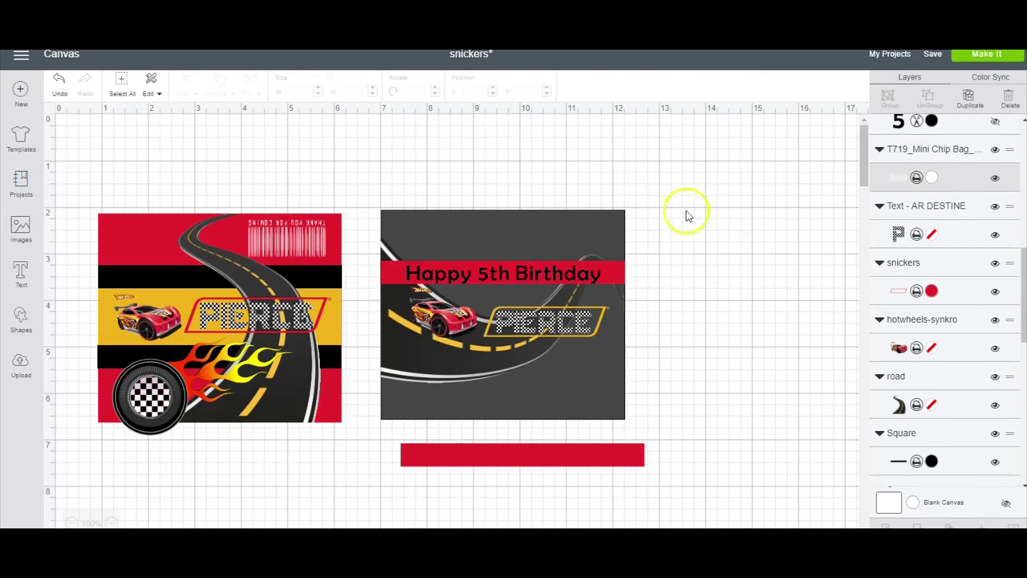
{"action": "left_click", "coordinate": [966, 98]}
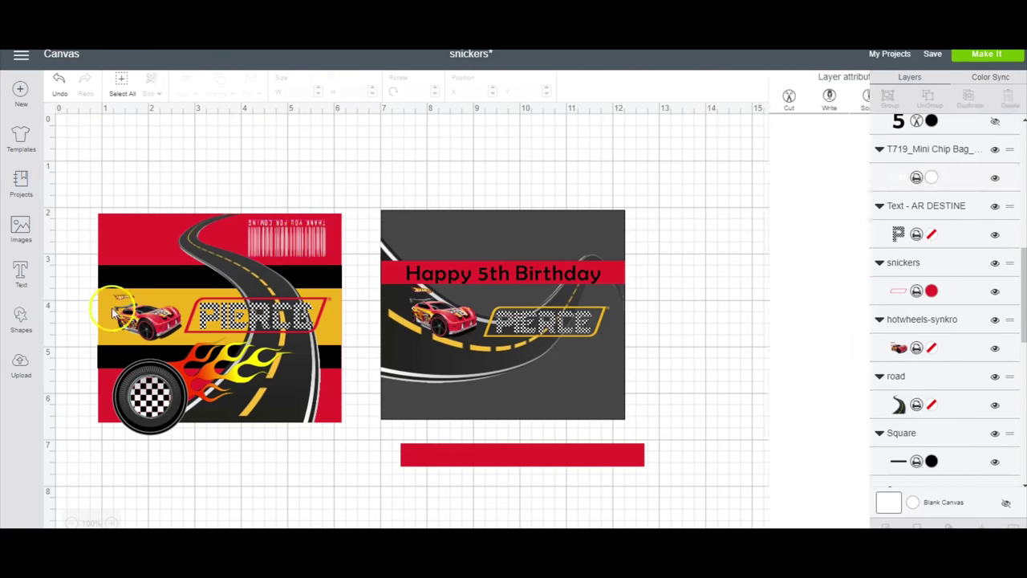
{"action": "left_click_drag", "start_coordinate": [255, 239], "coordinate": [548, 240]}
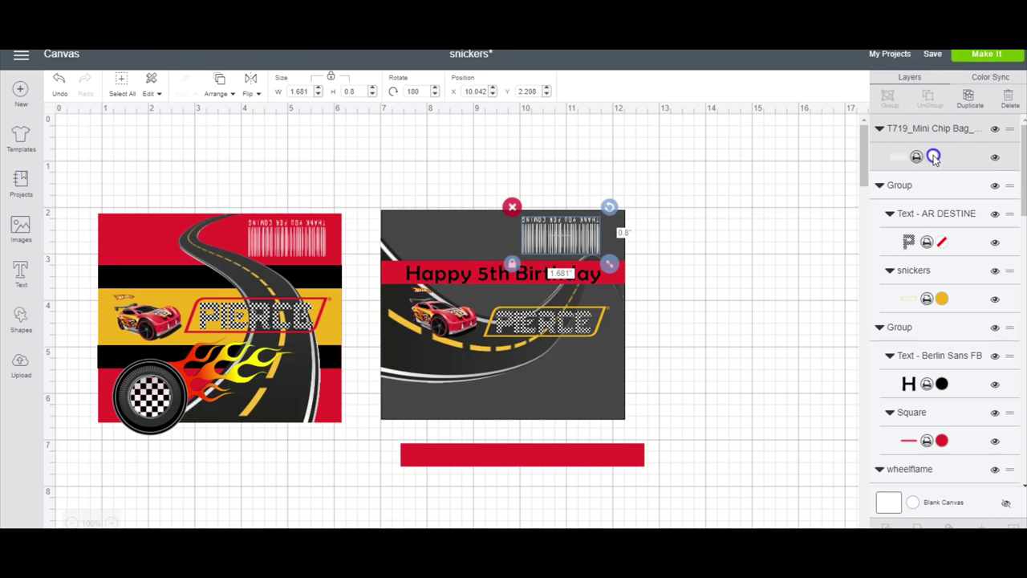
{"action": "left_click", "coordinate": [933, 158]}
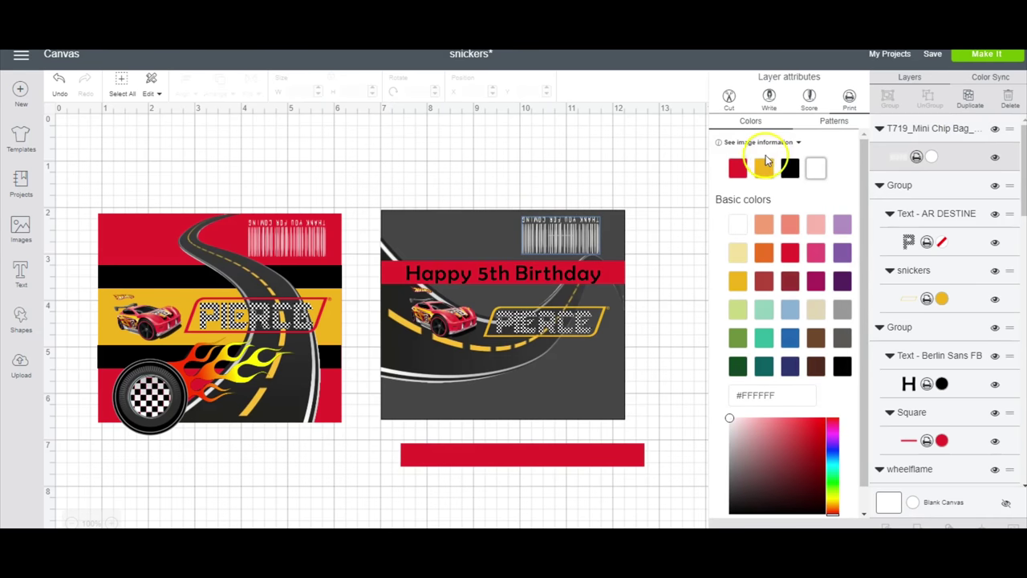
{"action": "left_click", "coordinate": [790, 167]}
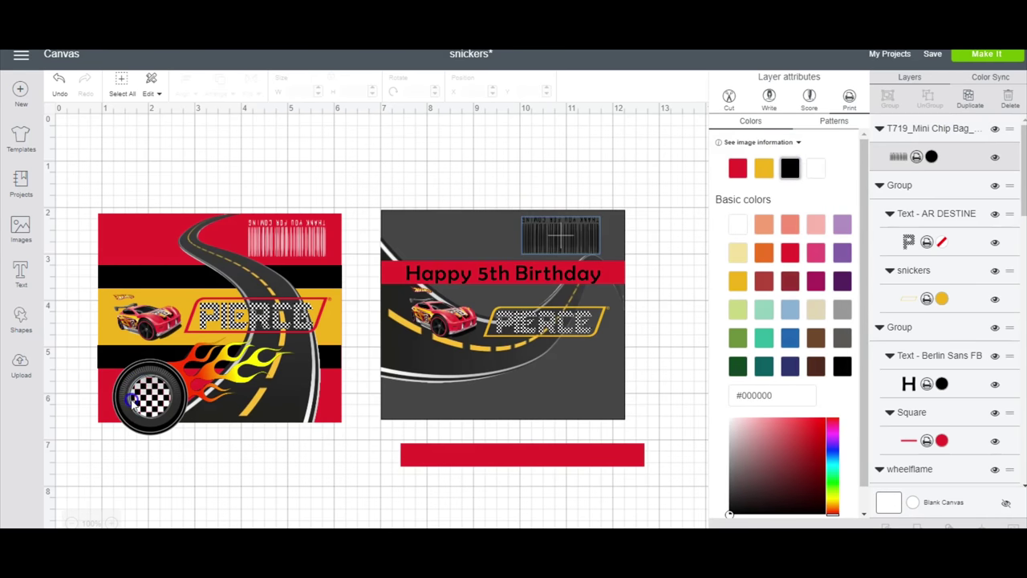
Place a shrunken flaming wheel top-left, flip it horizontally and vertically, and nudge the car lower
{"action": "left_click_drag", "start_coordinate": [134, 405], "coordinate": [399, 217]}
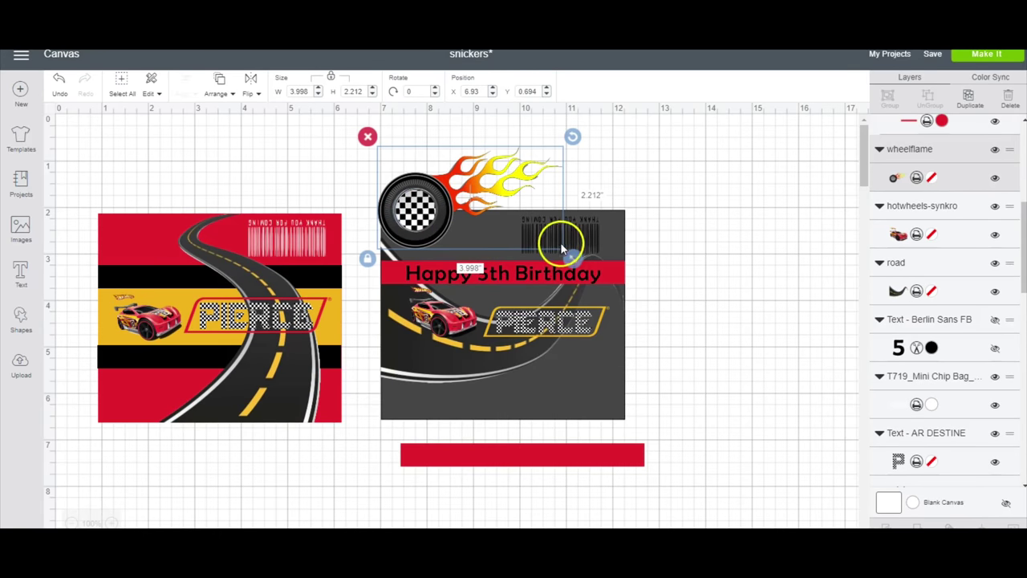
{"action": "left_click_drag", "start_coordinate": [562, 248], "coordinate": [491, 214]}
{"action": "left_click_drag", "start_coordinate": [431, 171], "coordinate": [460, 227]}
{"action": "left_click", "coordinate": [250, 93]}
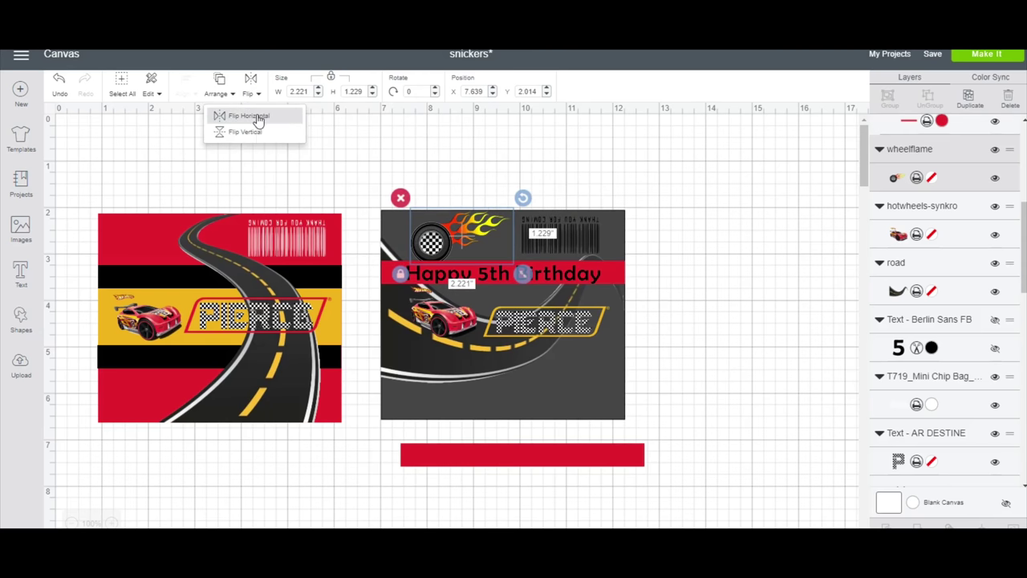
{"action": "left_click", "coordinate": [415, 189]}
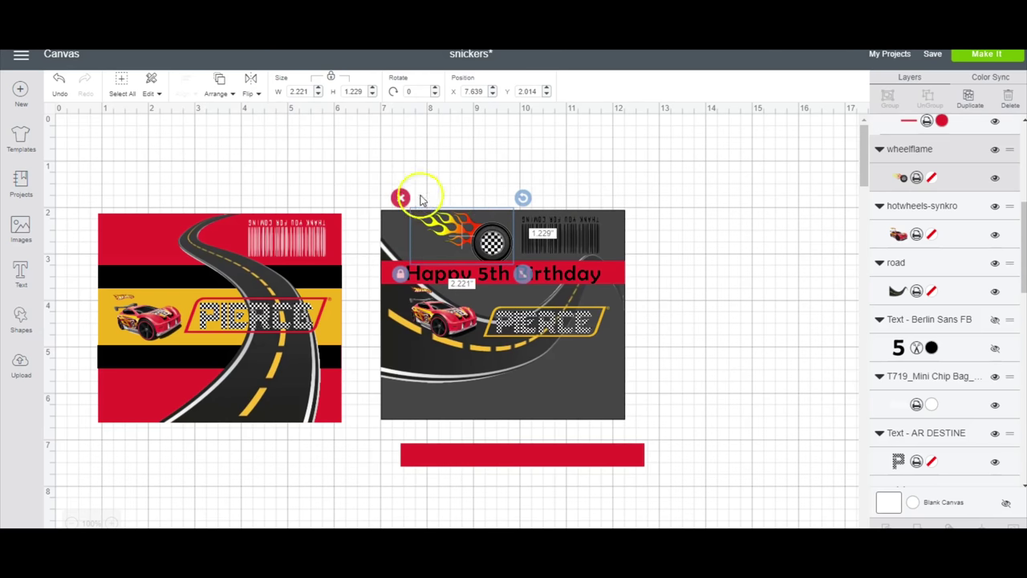
{"action": "left_click", "coordinate": [257, 94]}
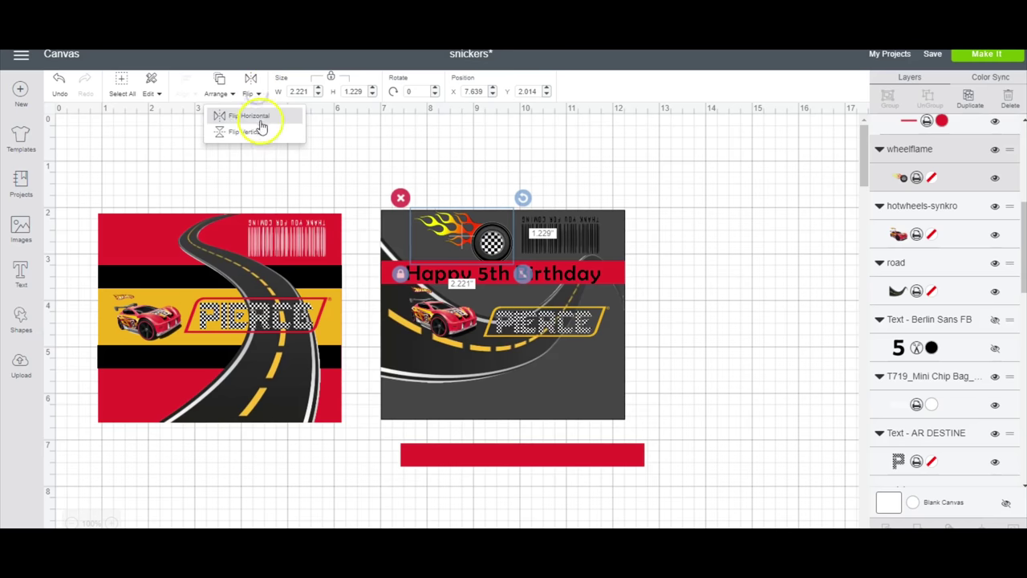
{"action": "left_click", "coordinate": [262, 126]}
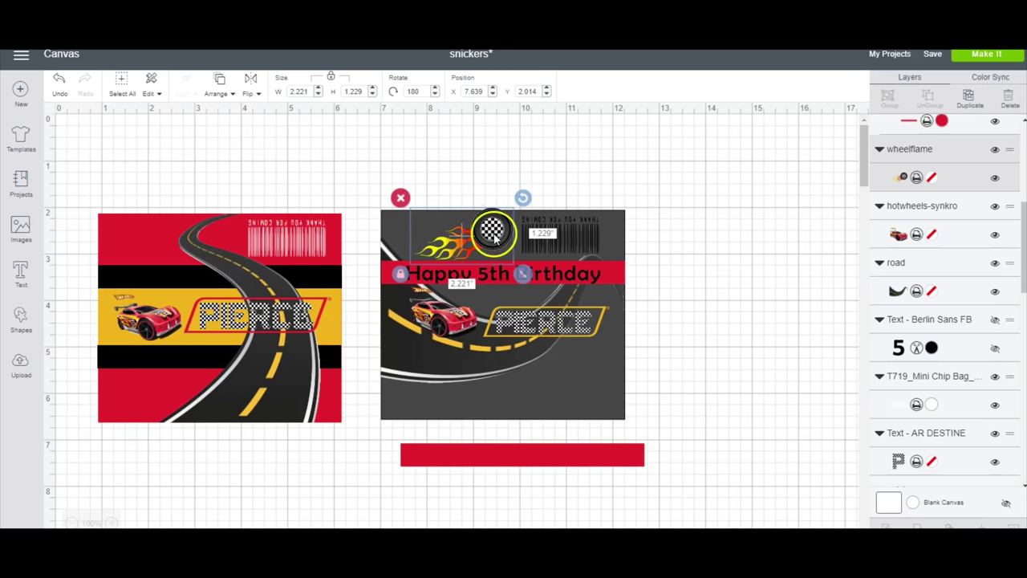
{"action": "left_click_drag", "start_coordinate": [522, 274], "coordinate": [516, 274]}
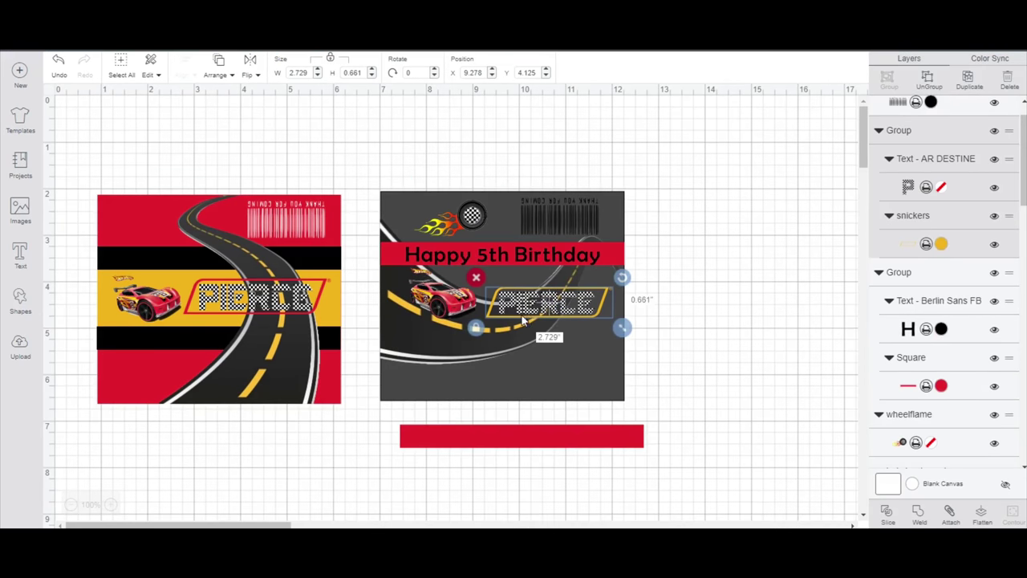
{"action": "left_click", "coordinate": [444, 329]}
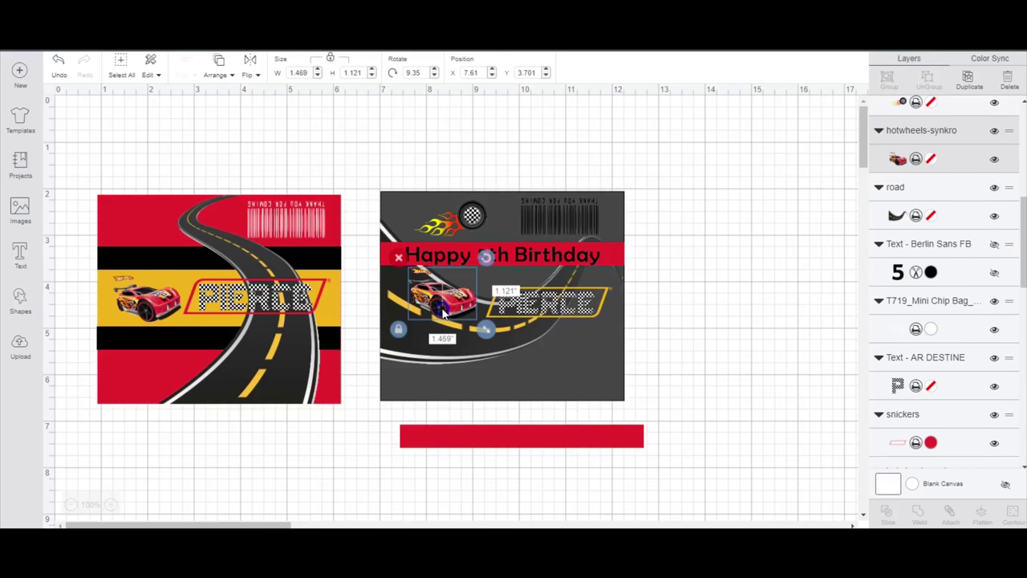
{"action": "left_click_drag", "start_coordinate": [444, 313], "coordinate": [455, 319]}
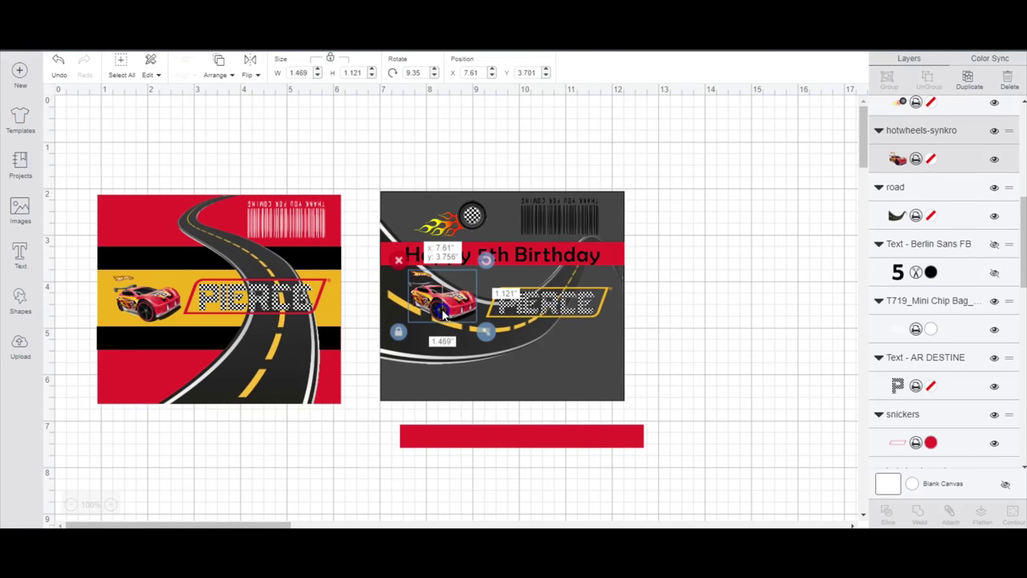
Recolour the background square white, then select the whole wrapper and flatten it
{"action": "left_click", "coordinate": [596, 390]}
{"action": "scroll", "coordinate": [959, 255], "scroll_direction": "up", "scroll_amount": 3}
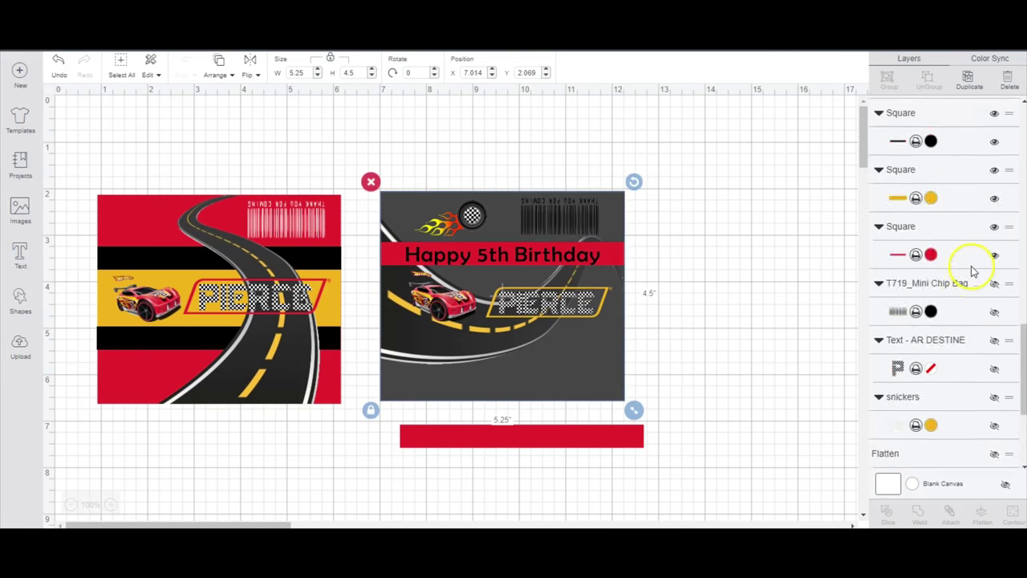
{"action": "scroll", "coordinate": [940, 225], "scroll_direction": "down", "scroll_amount": 3}
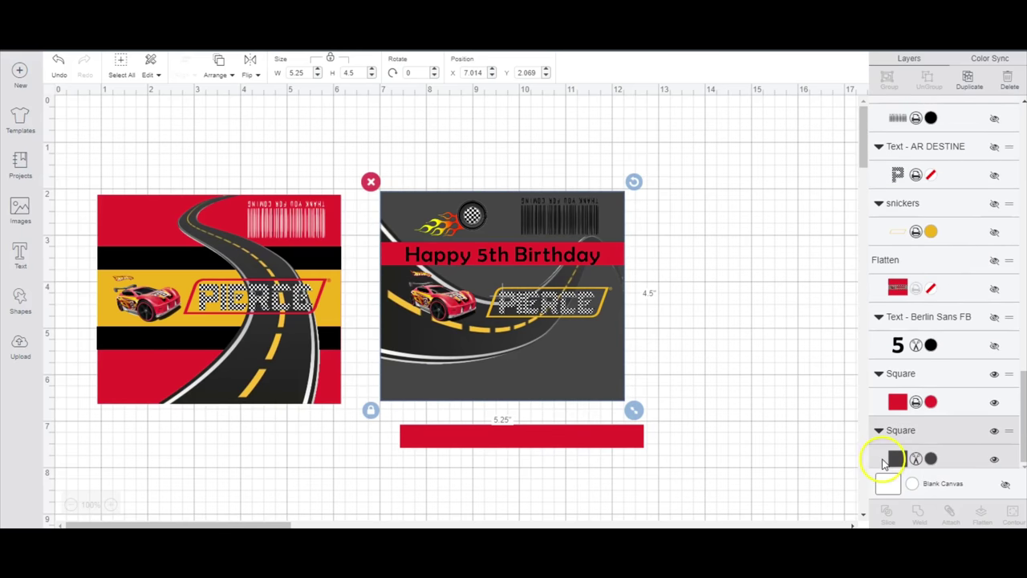
{"action": "left_click", "coordinate": [912, 461]}
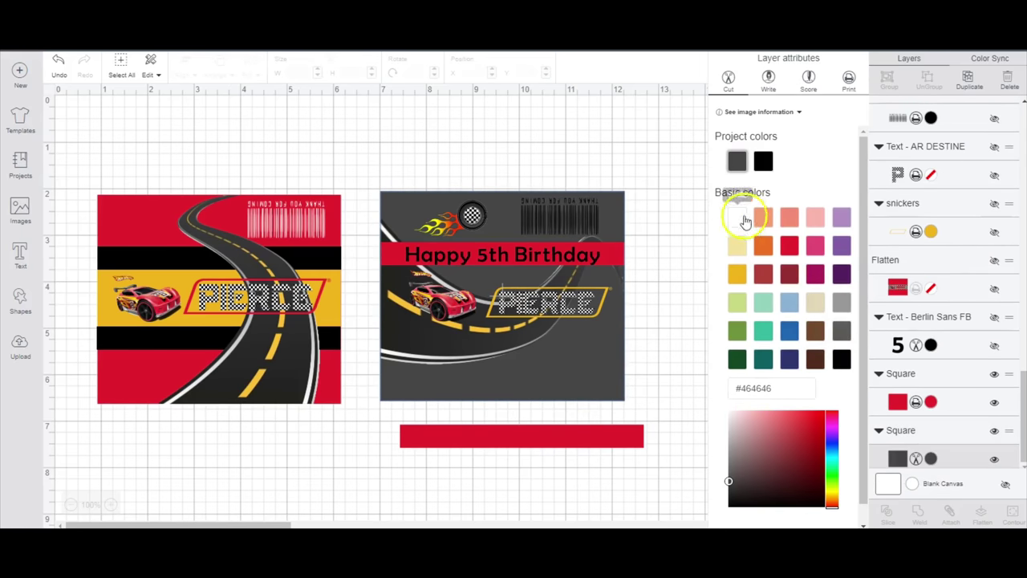
{"action": "left_click", "coordinate": [736, 216]}
{"action": "left_click", "coordinate": [557, 394]}
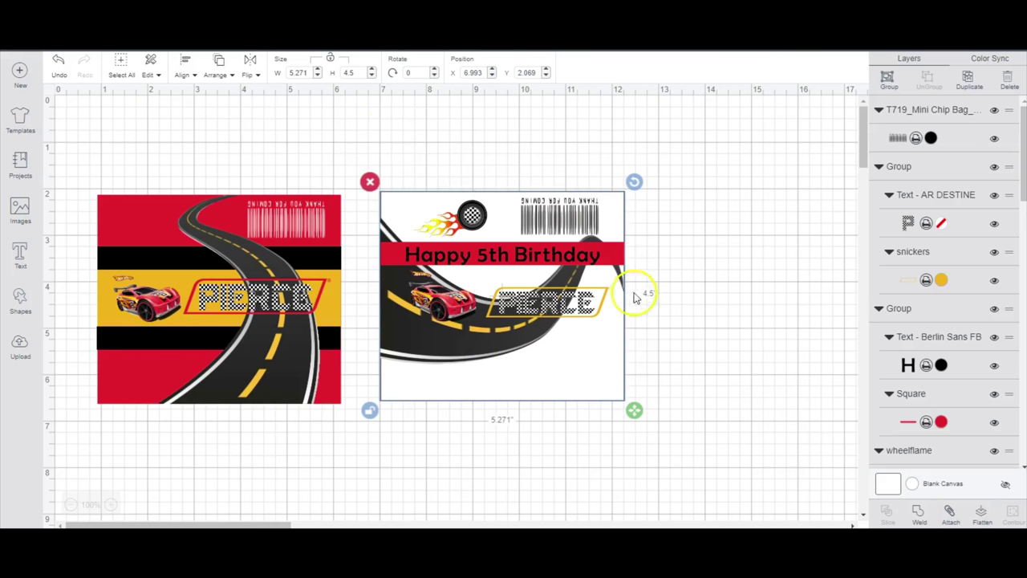
{"action": "left_click", "coordinate": [979, 514]}
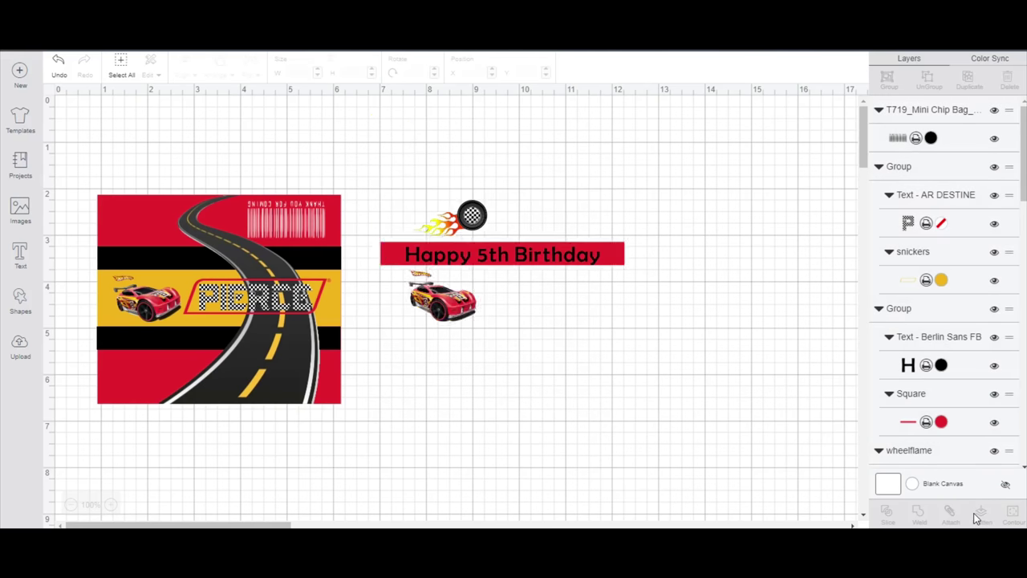